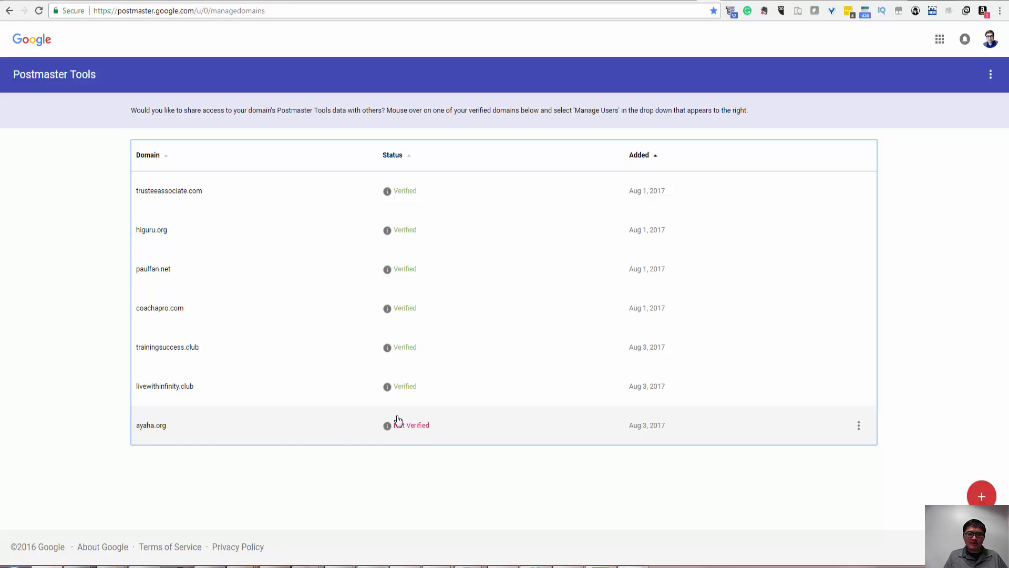
- Add the domain jayza.rocks and highlight its TXT verification record value
left_click(982, 496)
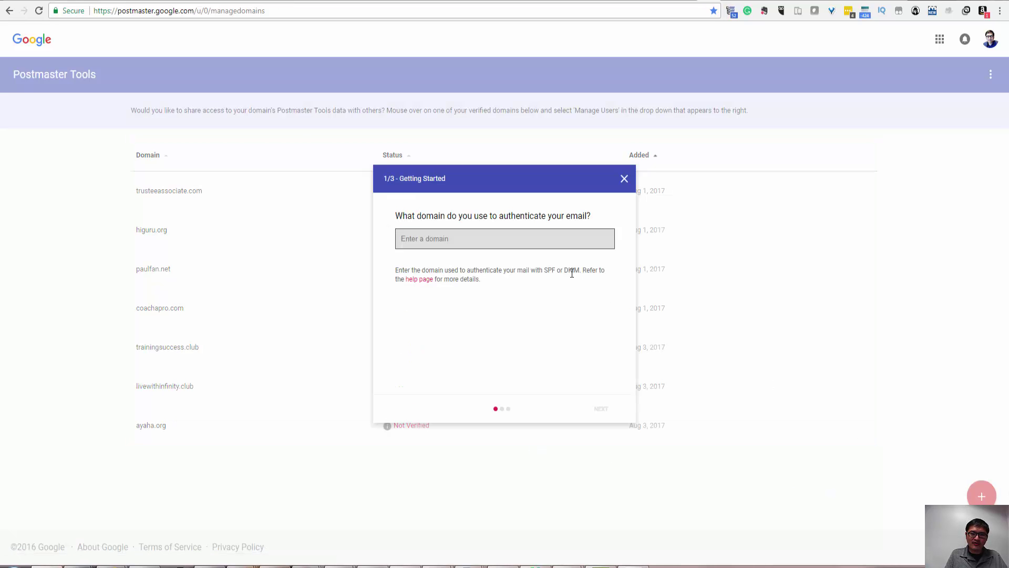
type("j")
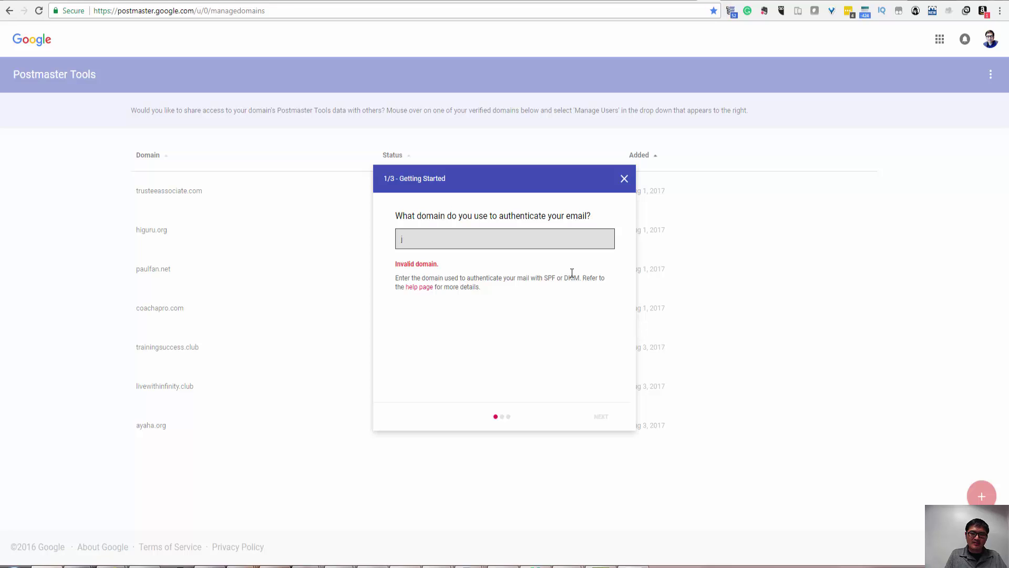
type("ayza.rock")
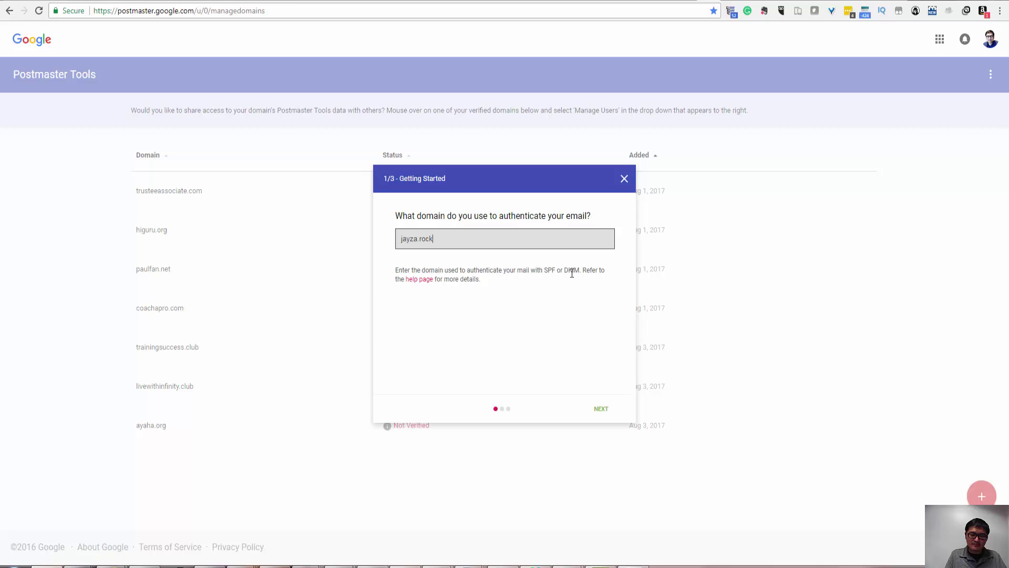
type("s")
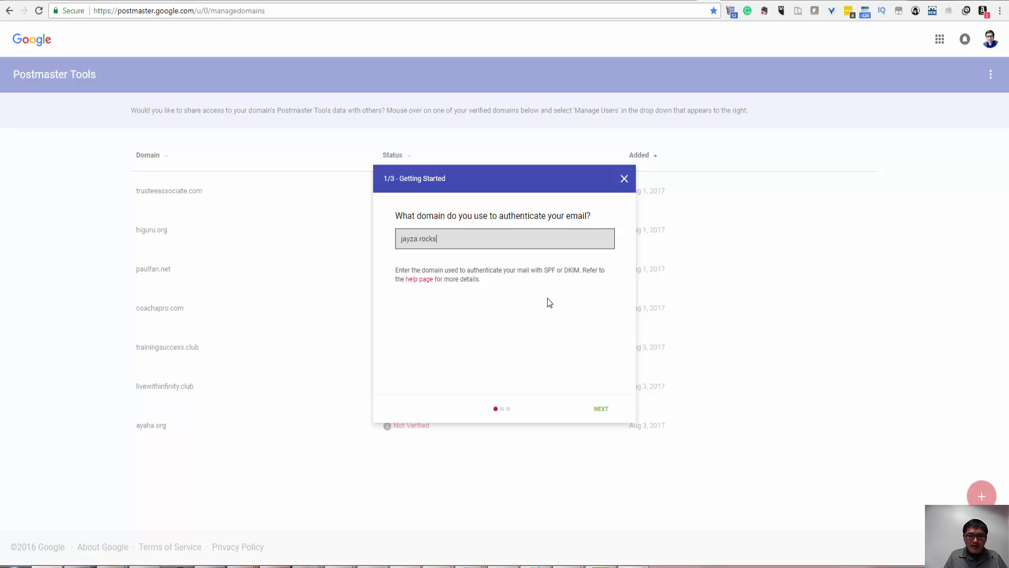
left_click(597, 408)
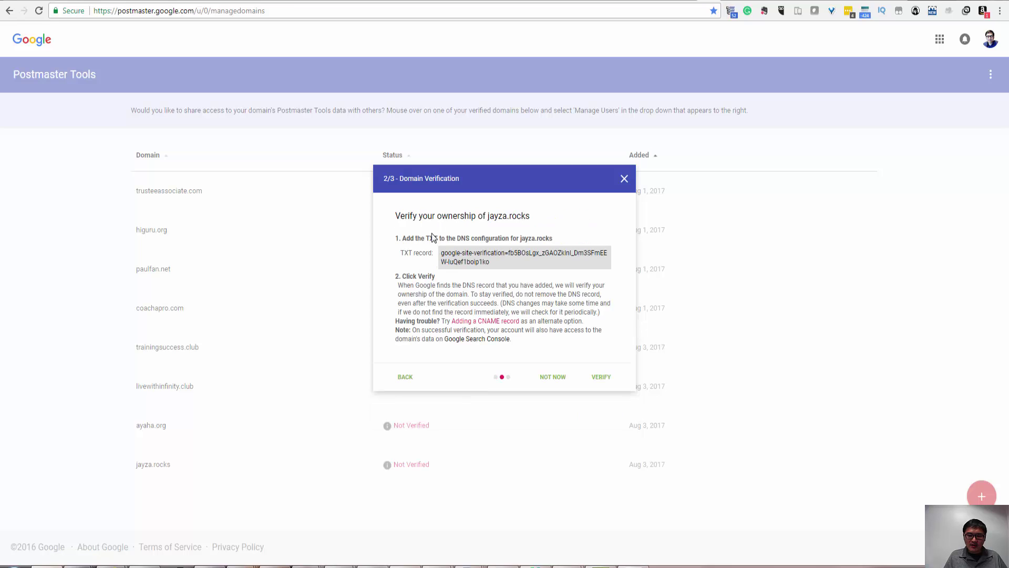
left_click(469, 254)
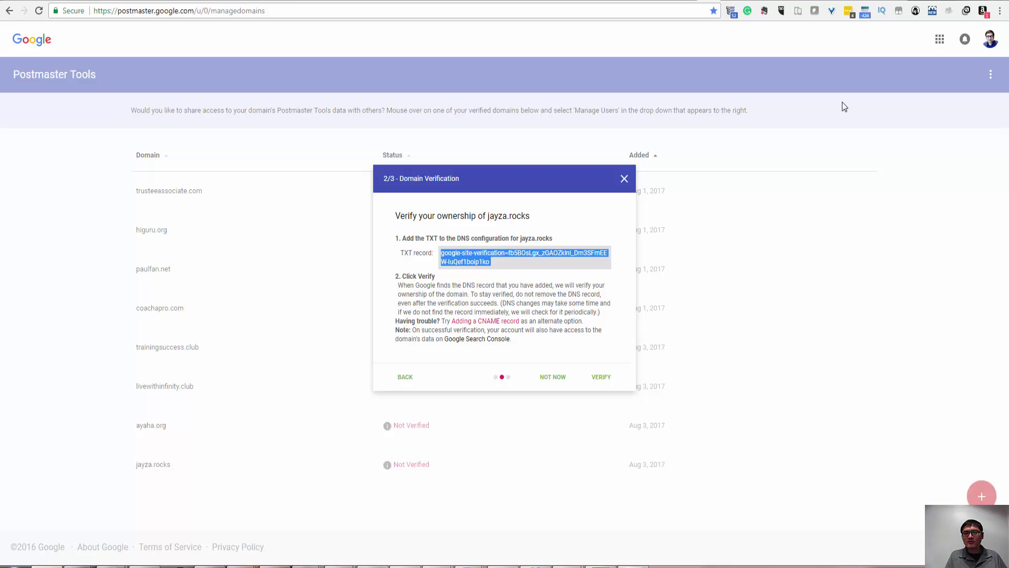
- Go to the System > Custom DNS page in the Mail-in-a-Box admin
left_click(895, 1)
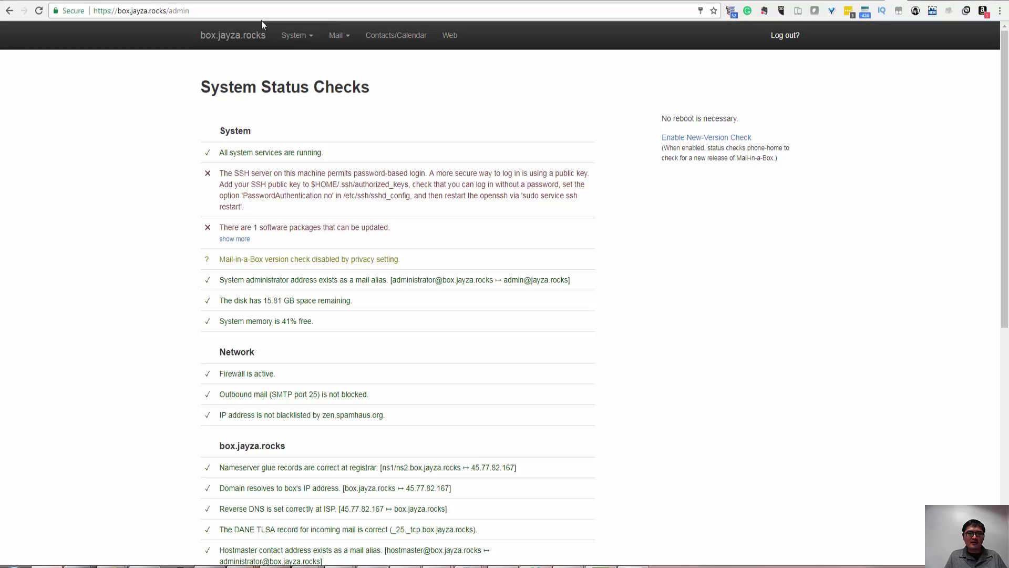
left_click(297, 36)
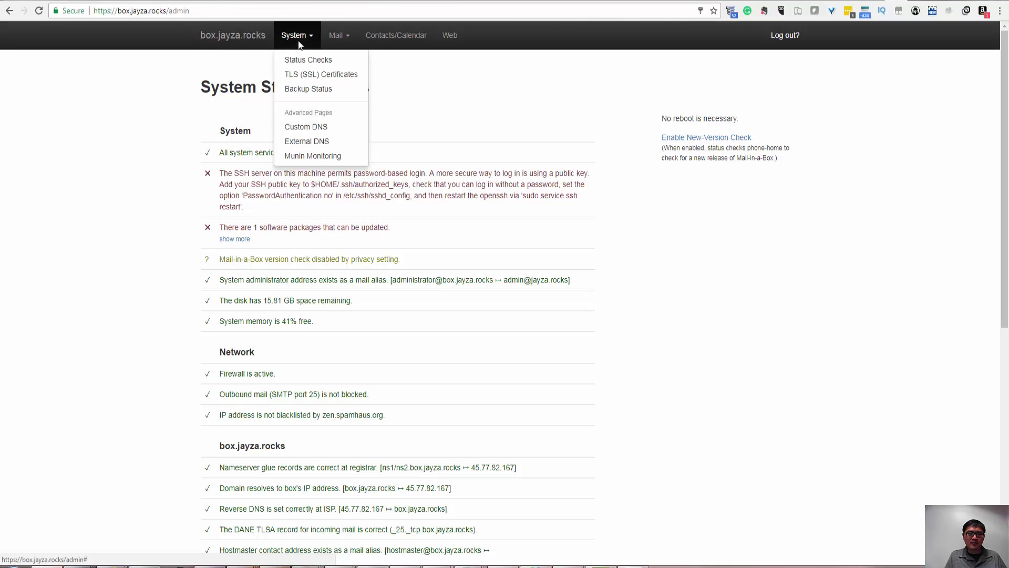
left_click(301, 129)
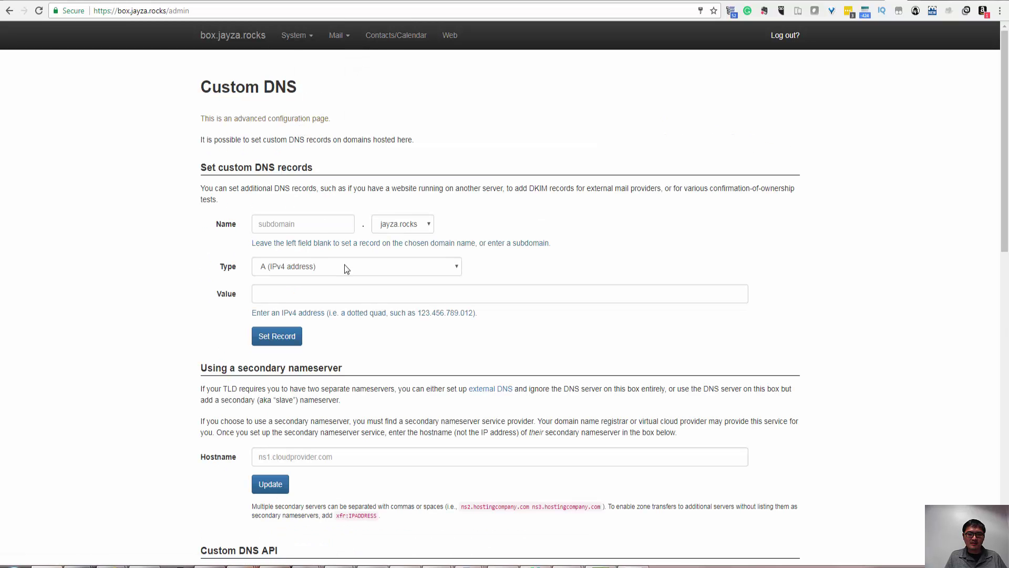
- Create a TXT record holding the pasted google-site-verification value and confirm the DNS update
left_click(312, 266)
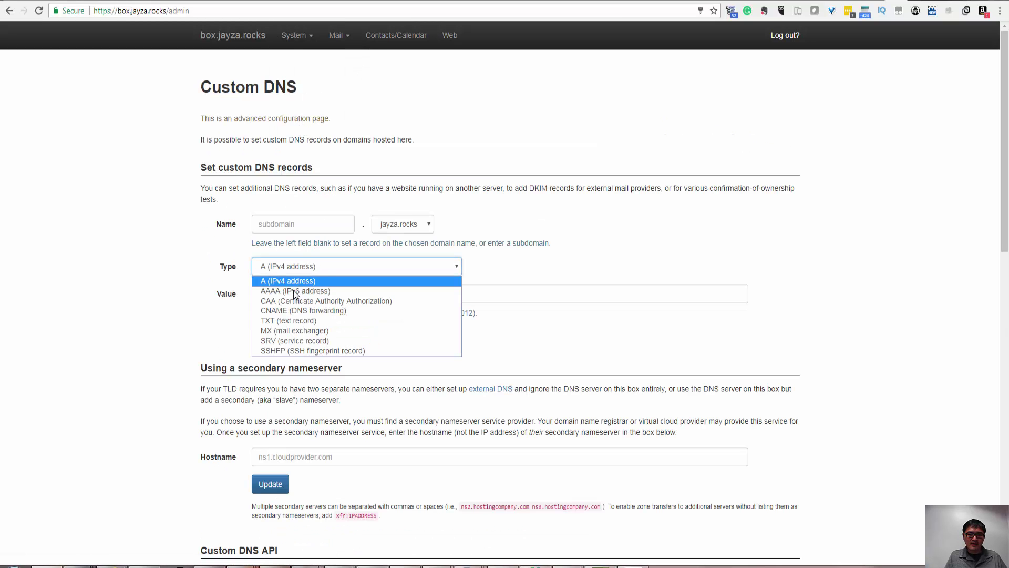
left_click(279, 319)
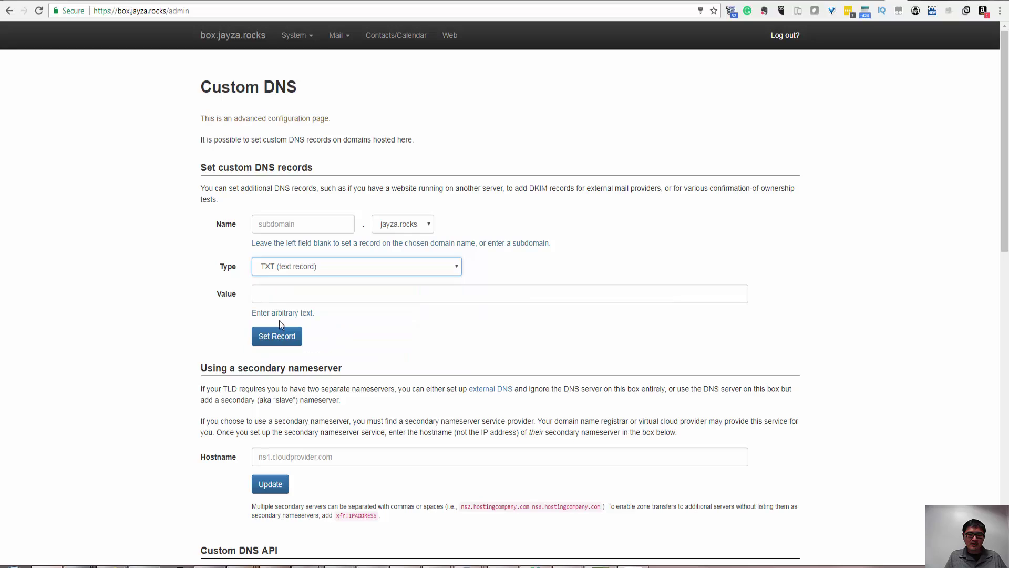
left_click(304, 298)
type("google-site-verification=fb5BOsLgx_zGAOZklnl_Dm3SFmEEW-luQef1boip1ko")
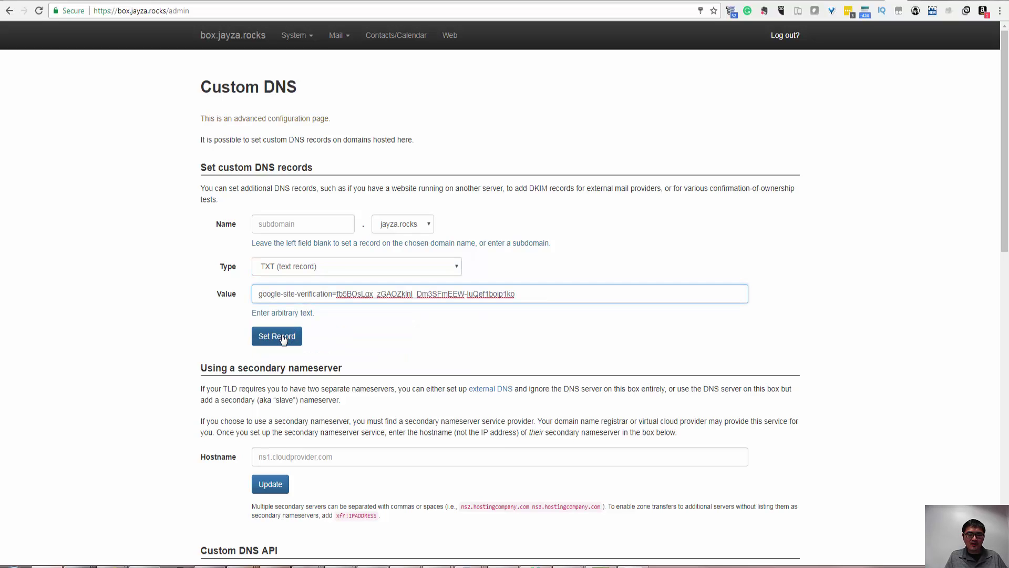
left_click(282, 338)
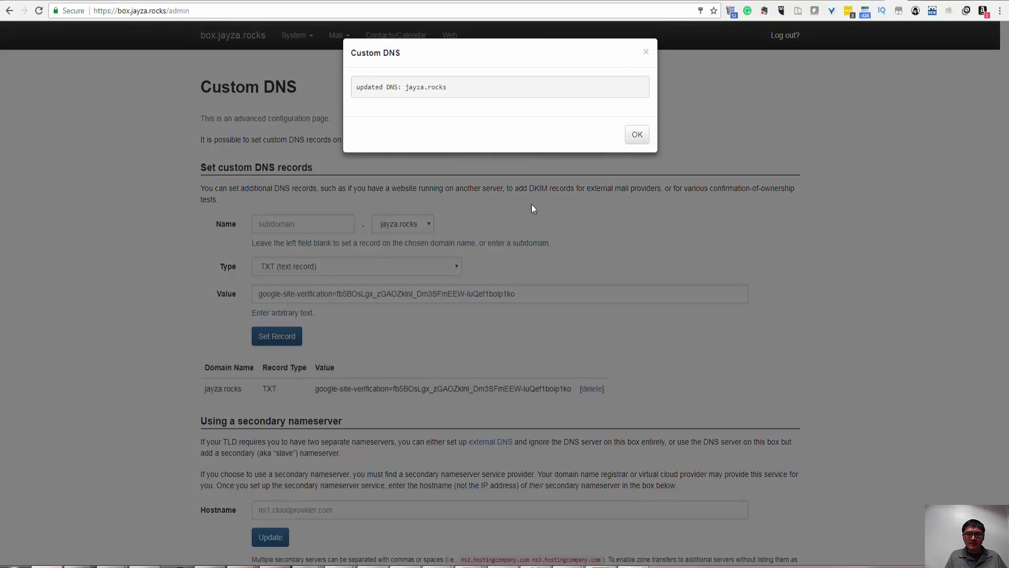
left_click(637, 134)
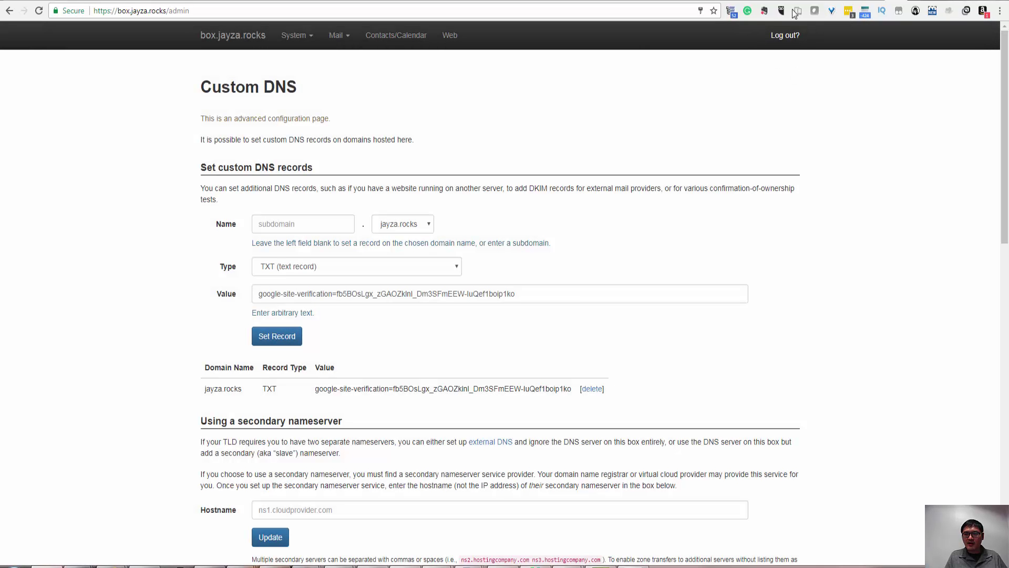
- Verify jayza.rocks ownership, finish setup, then expand ayaha.org's verification attempt details
left_click(708, 1)
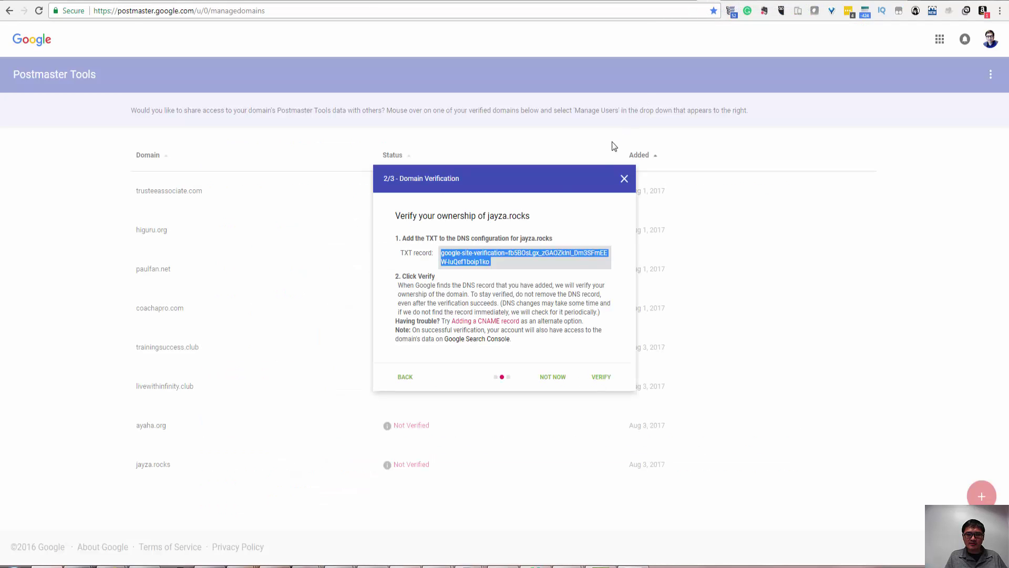
left_click(601, 377)
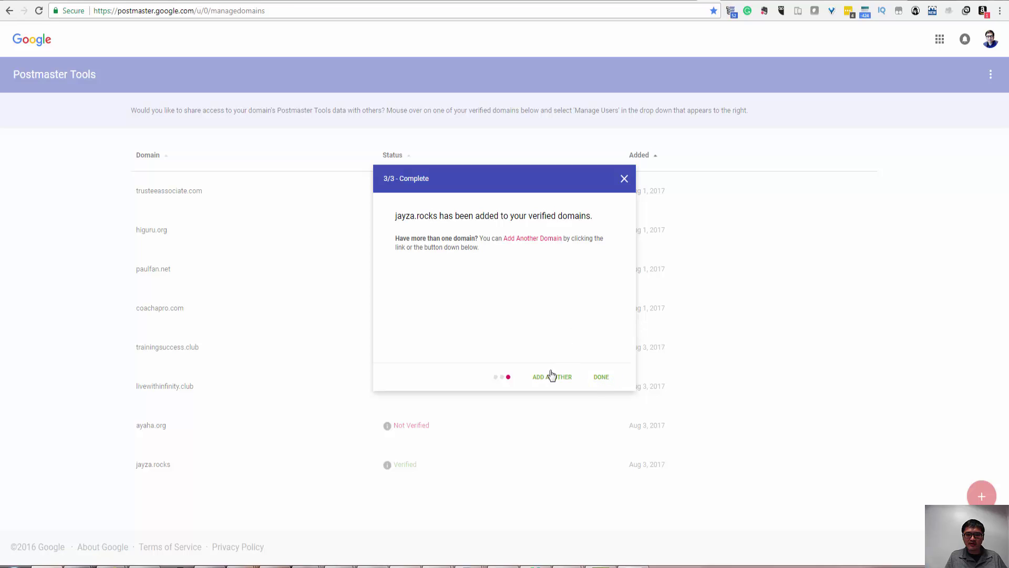
left_click(605, 380)
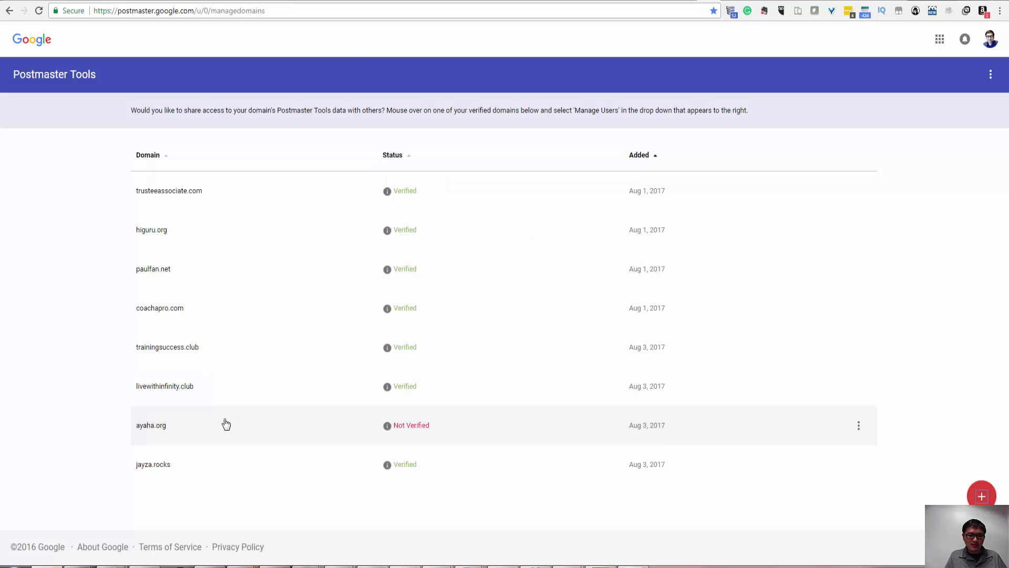
left_click(226, 424)
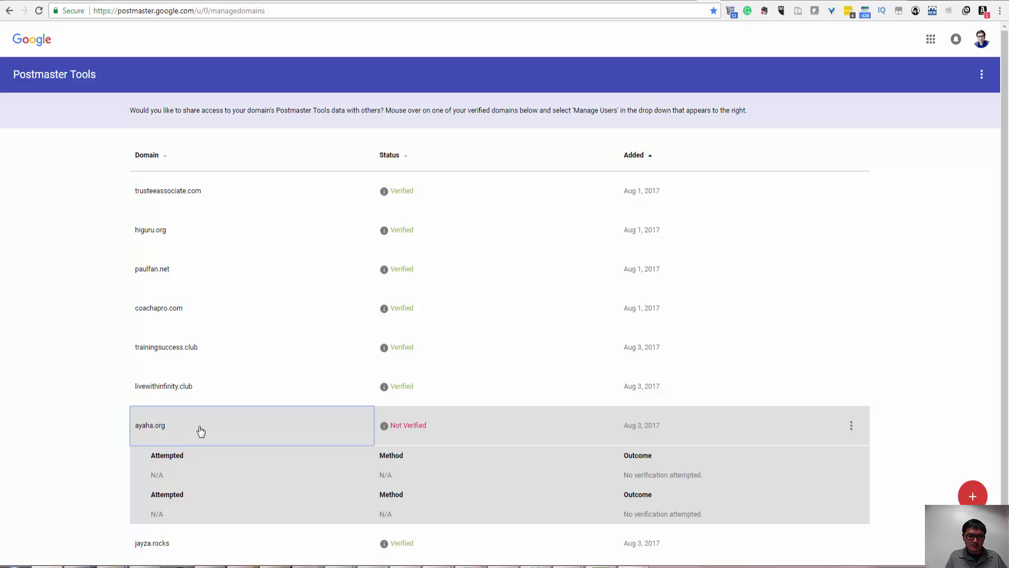
- Open the jayza.rocks dashboards and view the IP Reputation and Domain Reputation reports
left_click(183, 510)
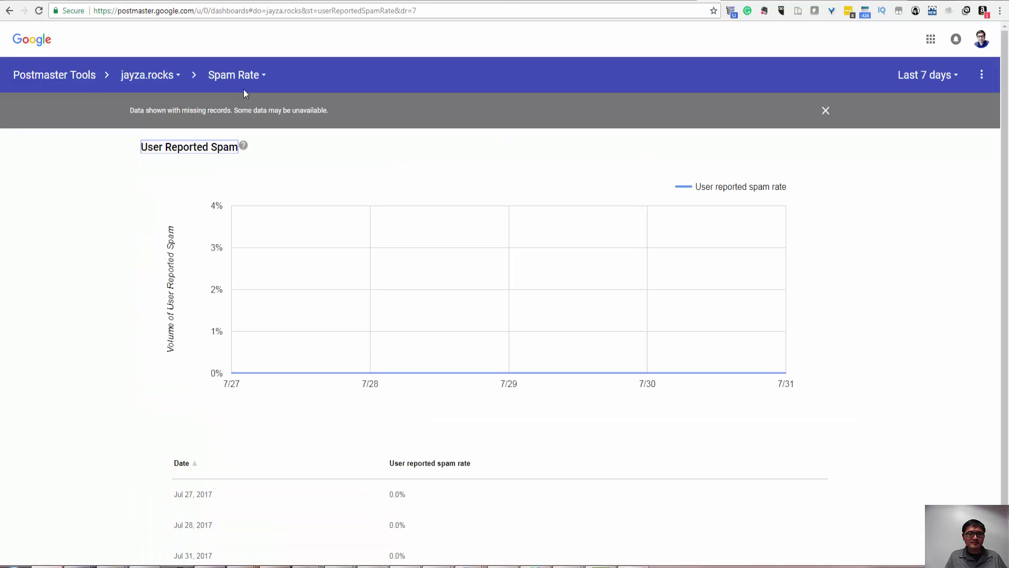
left_click(252, 85)
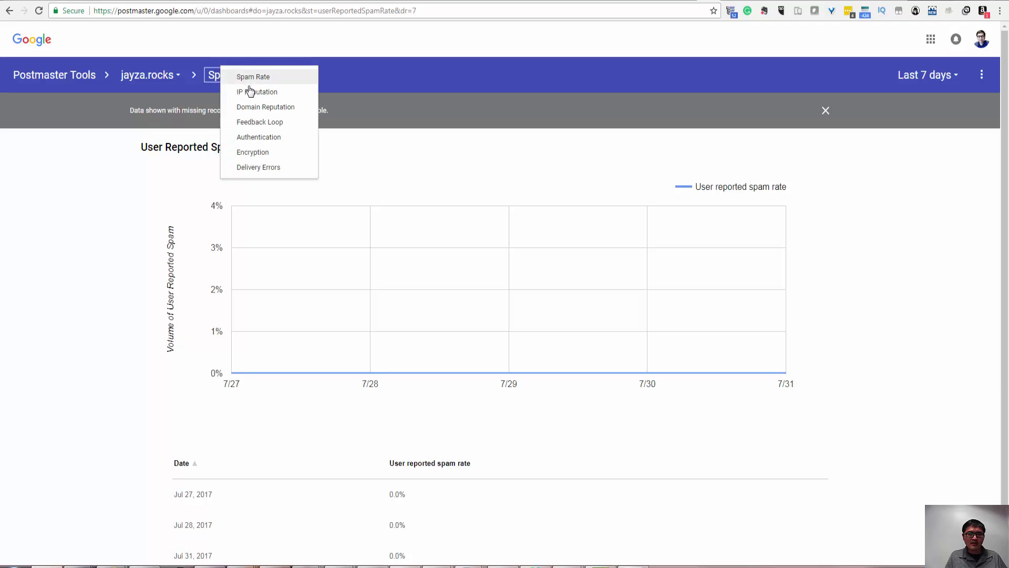
left_click(248, 94)
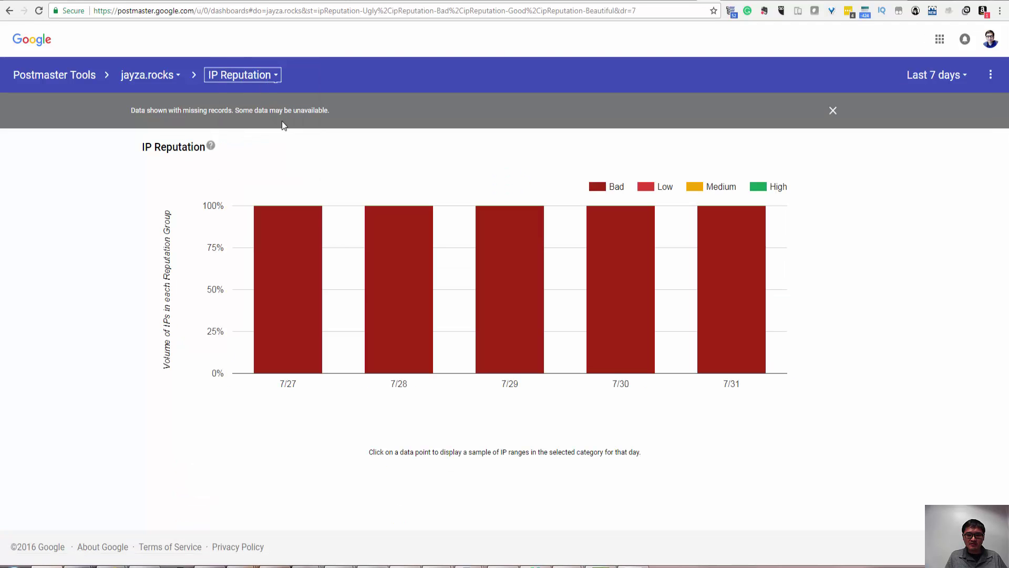
mouse_move(441, 274)
left_click(281, 73)
left_click(258, 91)
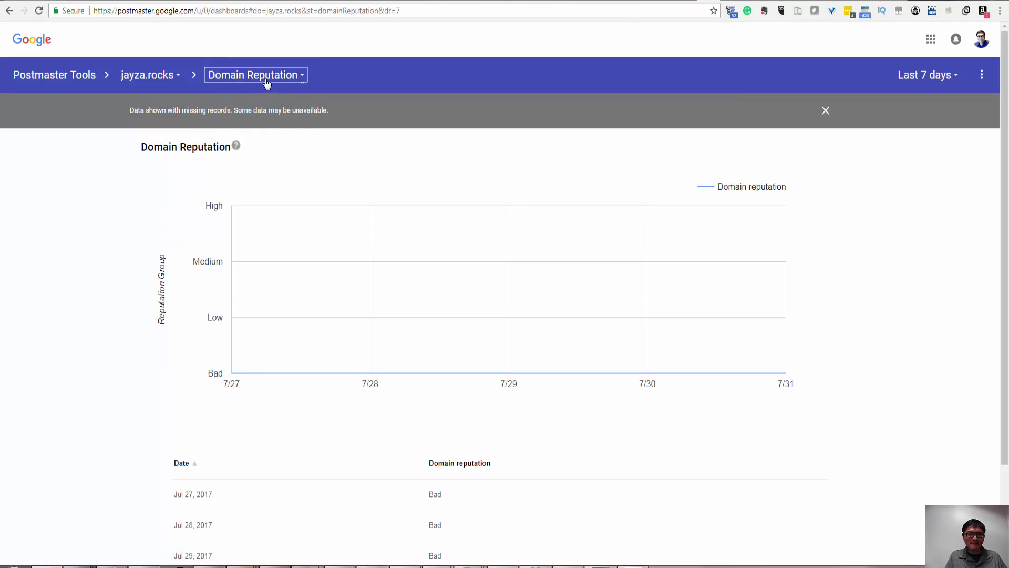
- View the Feedback Loop, Authentication and Encryption reports for jayza.rocks
left_click(270, 75)
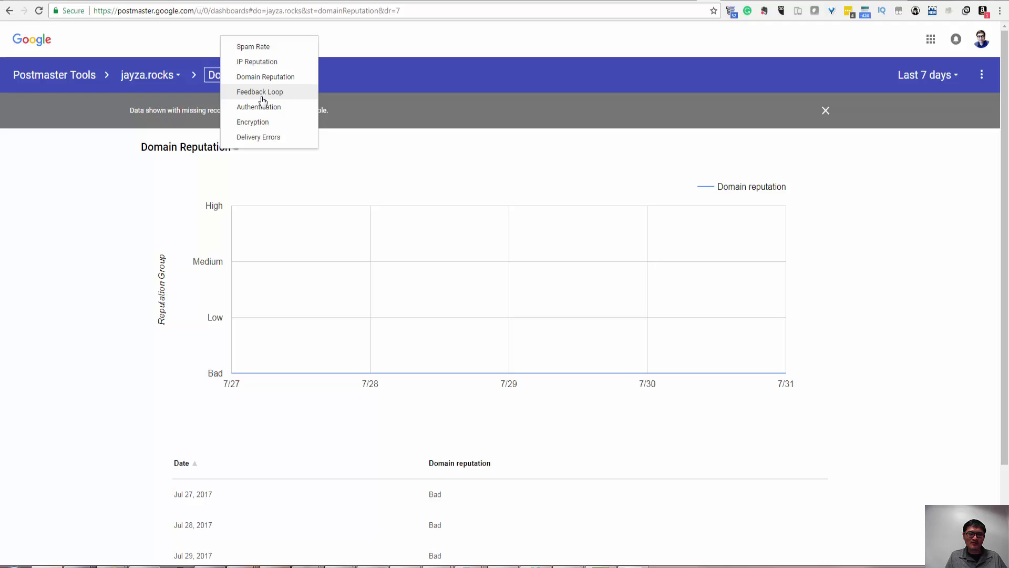
left_click(261, 92)
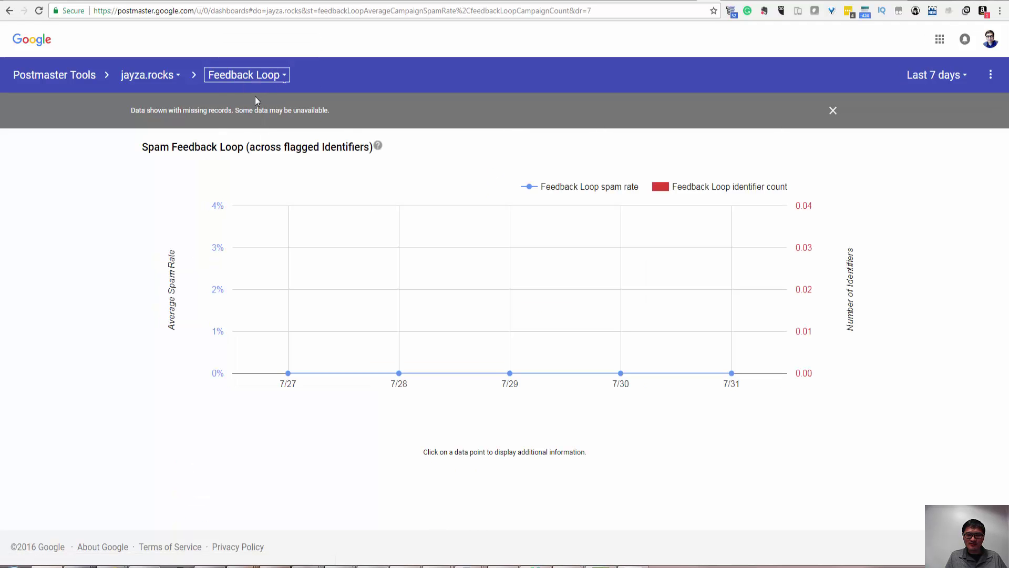
left_click(263, 80)
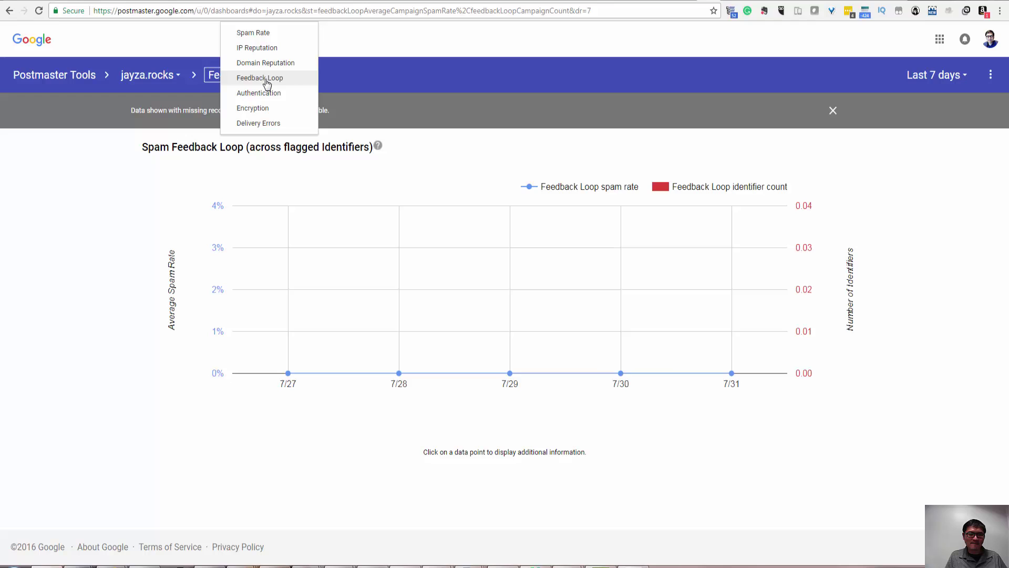
left_click(262, 93)
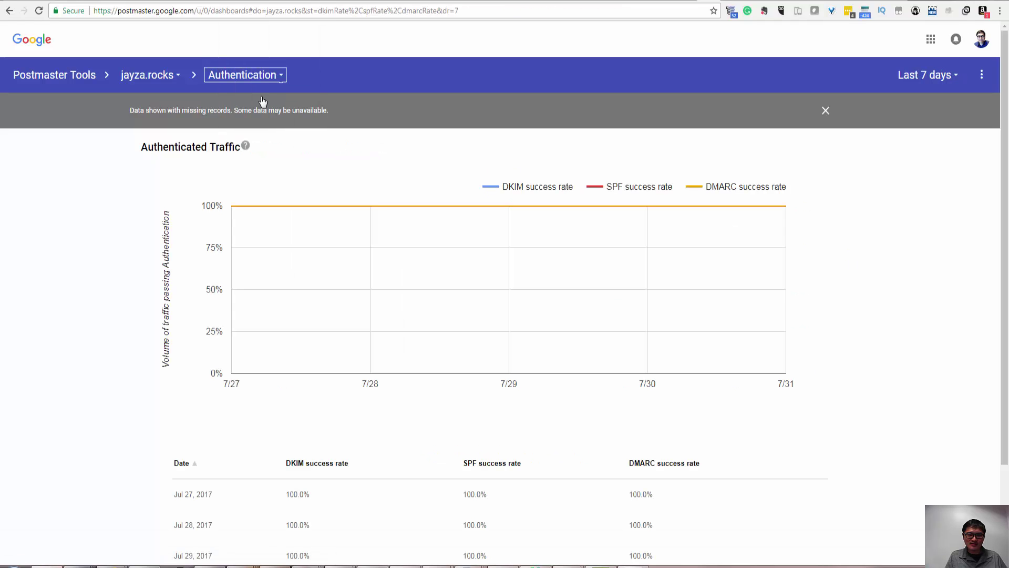
left_click(264, 78)
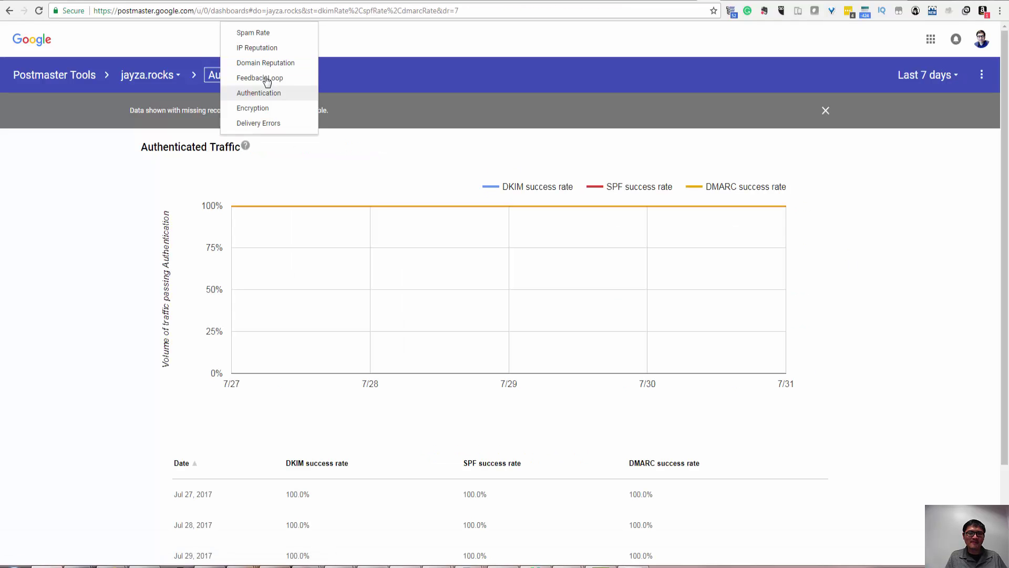
left_click(253, 109)
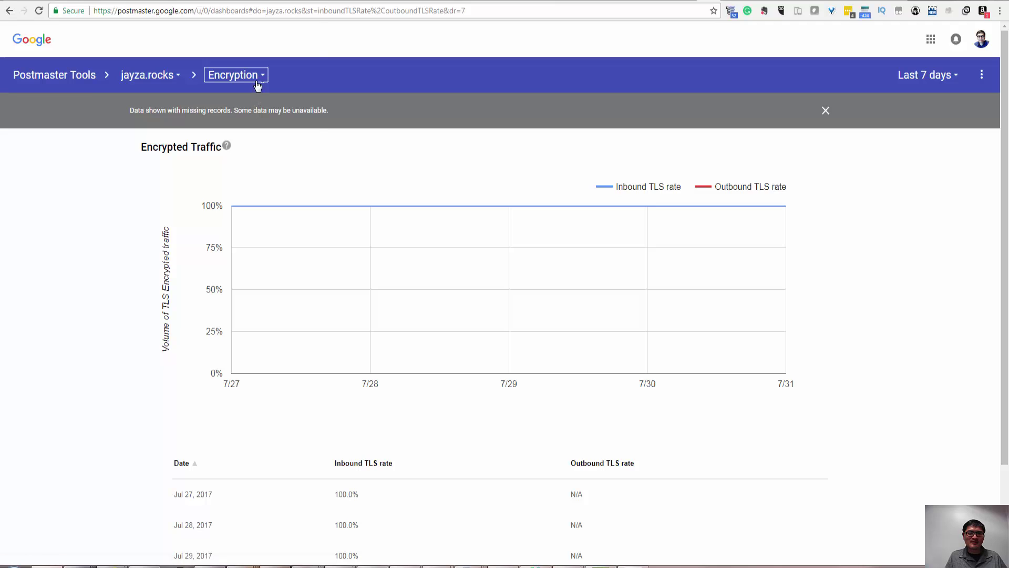
- Switch to the Delivery Errors report, glancing at the domain list without changing domains
left_click(259, 78)
left_click(248, 125)
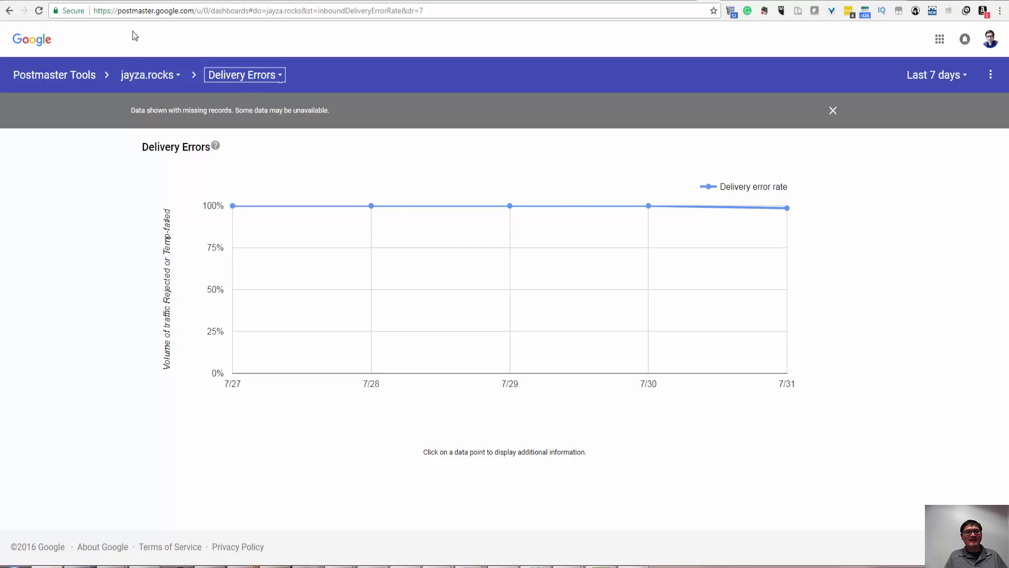
left_click(151, 77)
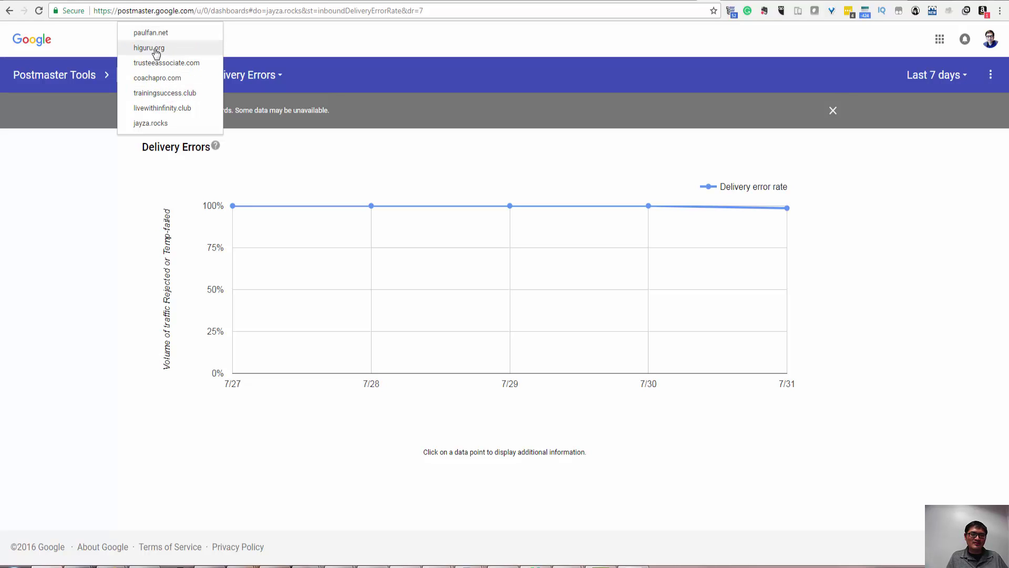
left_click(100, 195)
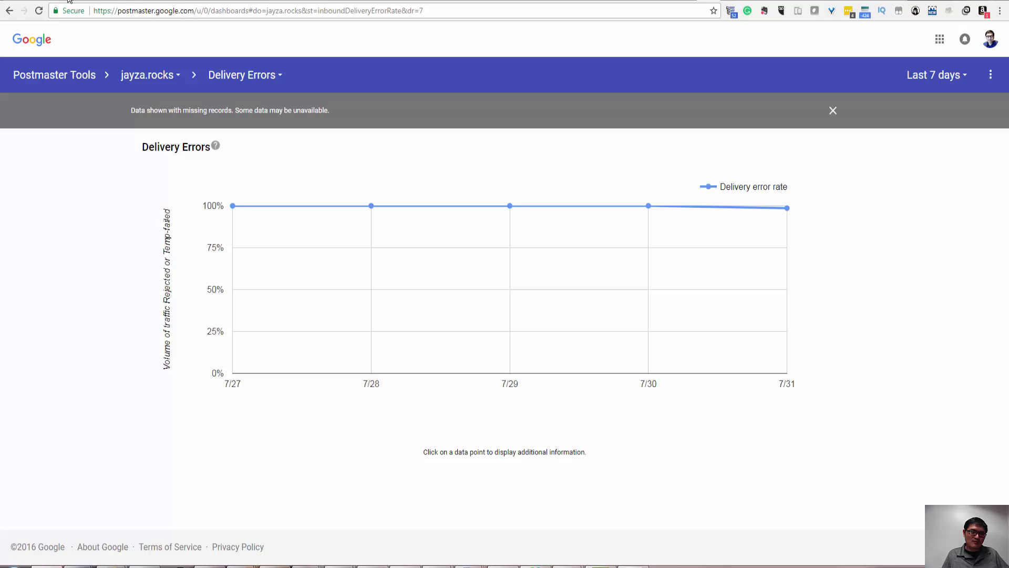
- Run a BulkBlacklist domain check on jayza.rocks
left_click(138, 1)
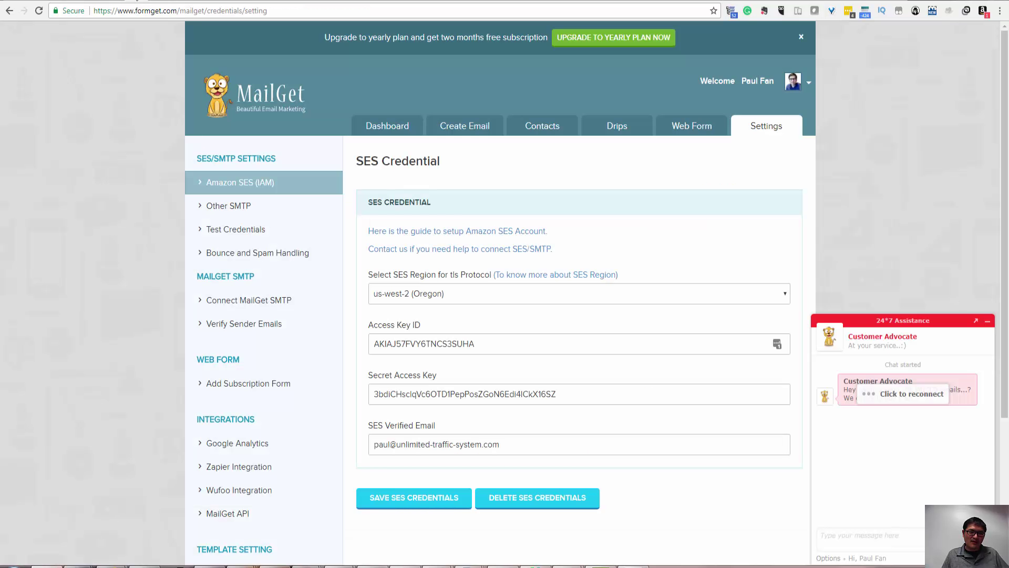
left_click(273, 1)
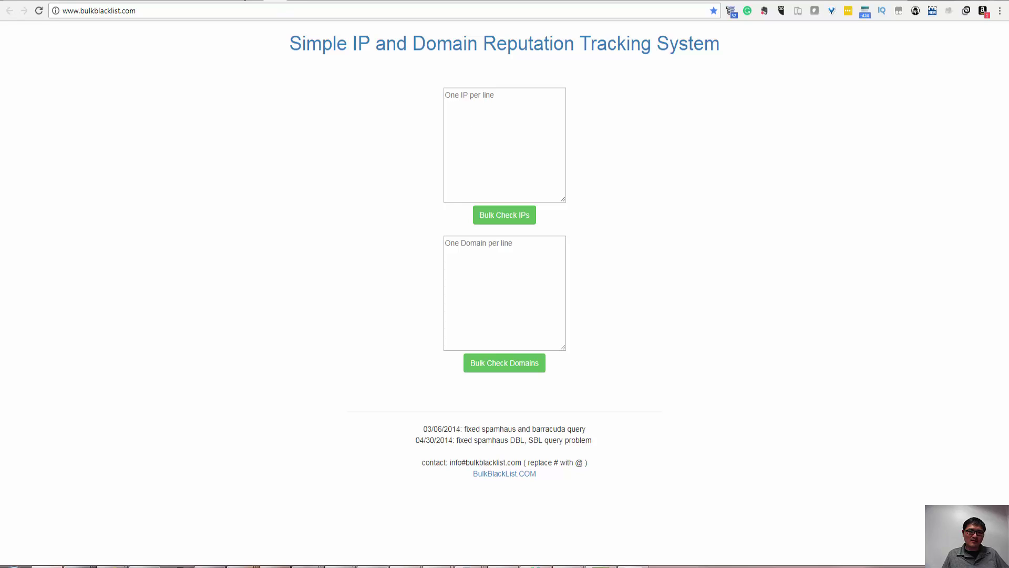
left_click(255, 1)
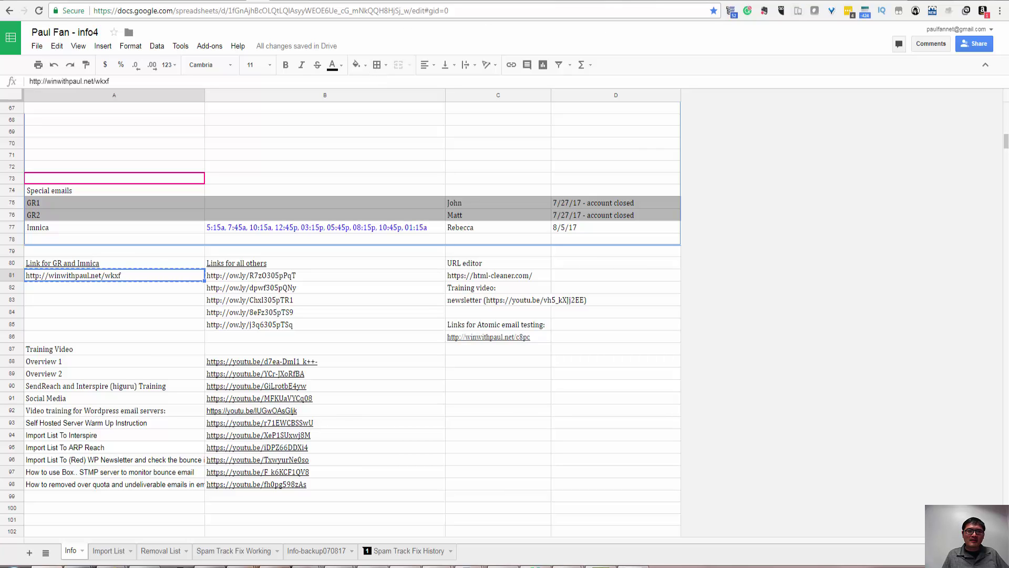
left_click(278, 2)
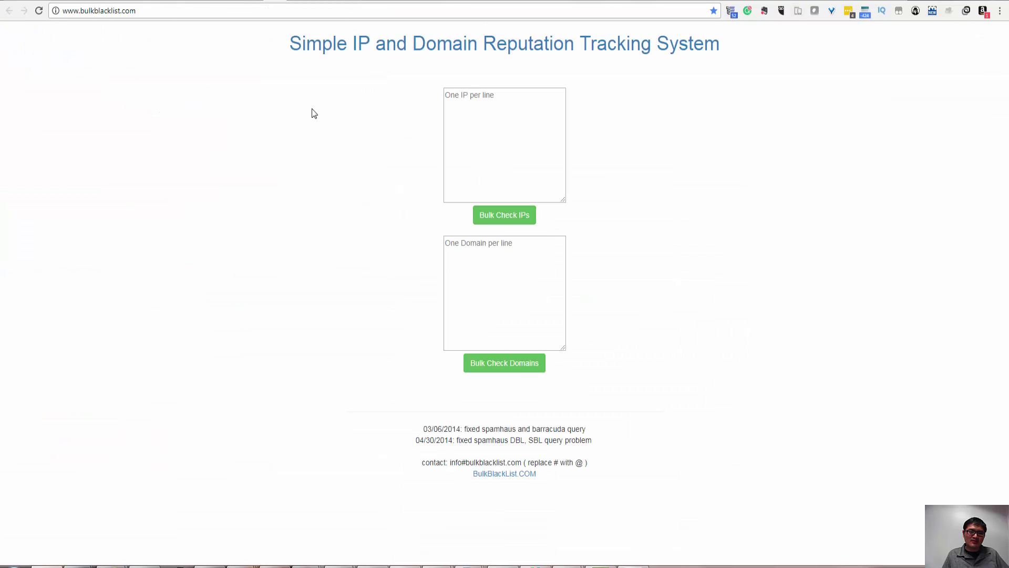
left_click(488, 284)
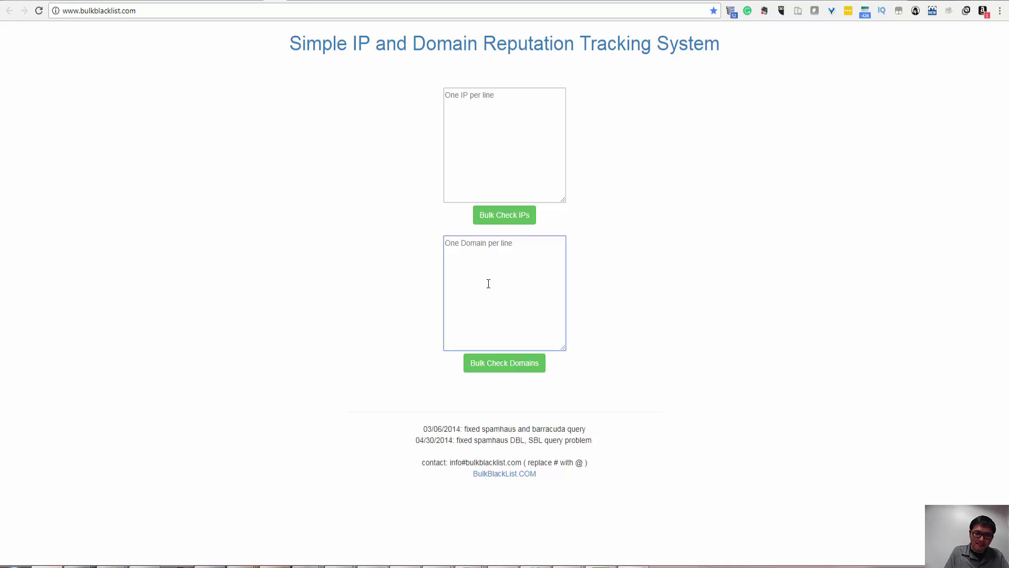
type("jayza.rocks")
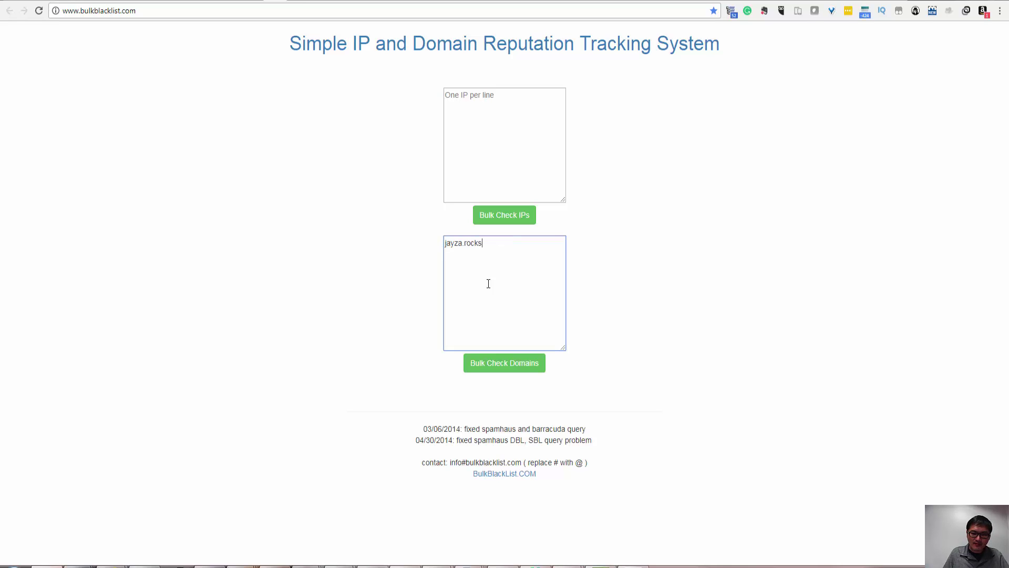
left_click(493, 370)
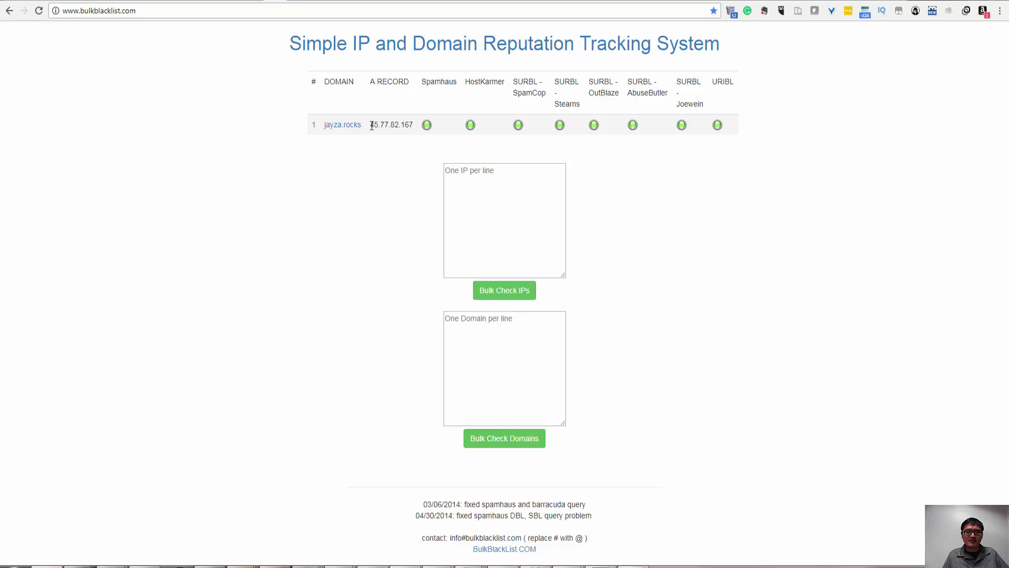
- Copy the A record IP 45.77.82.167 and run a bulk IP blacklist check on it
left_click_drag(371, 125, 415, 122)
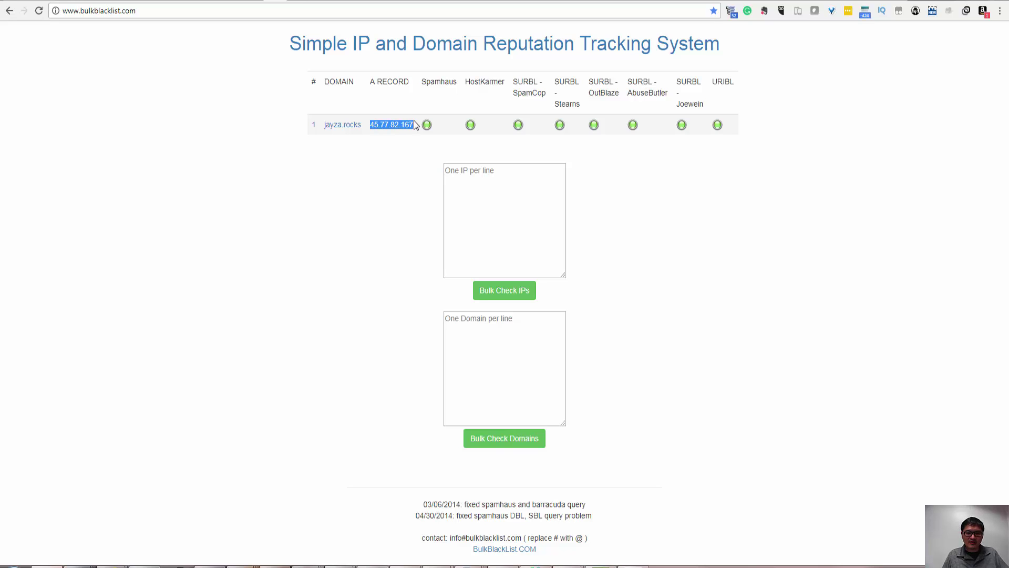
key("ctrl+c")
left_click(497, 187)
key("ctrl+v")
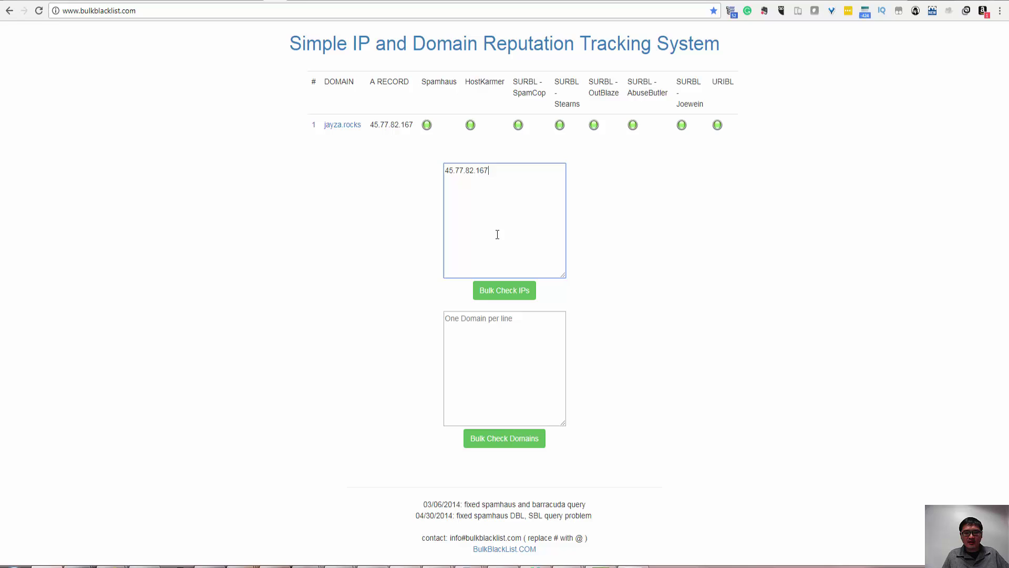
left_click(497, 294)
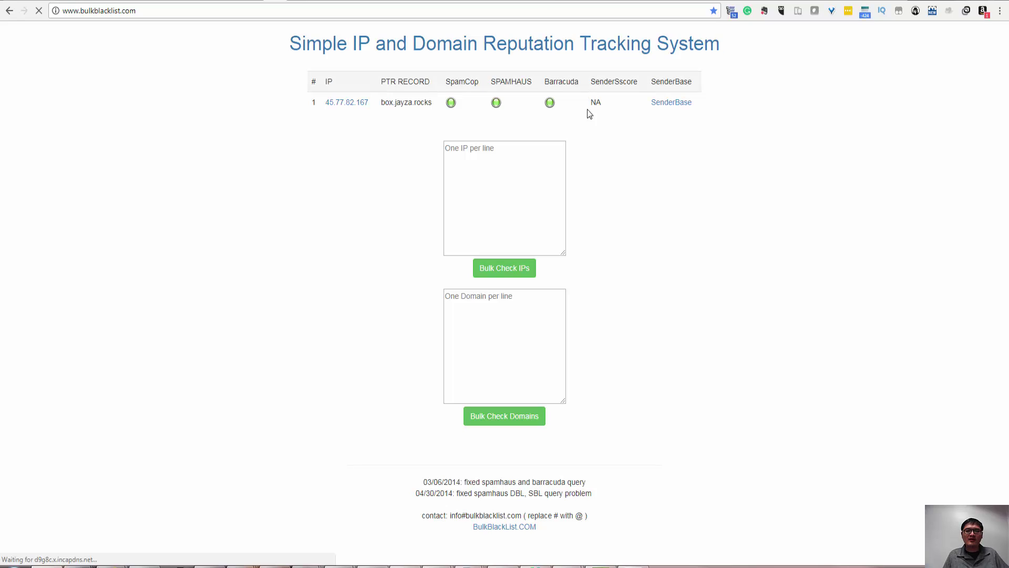
- Run a BulkBlacklist domain check on duckfluffy.com
left_click(471, 326)
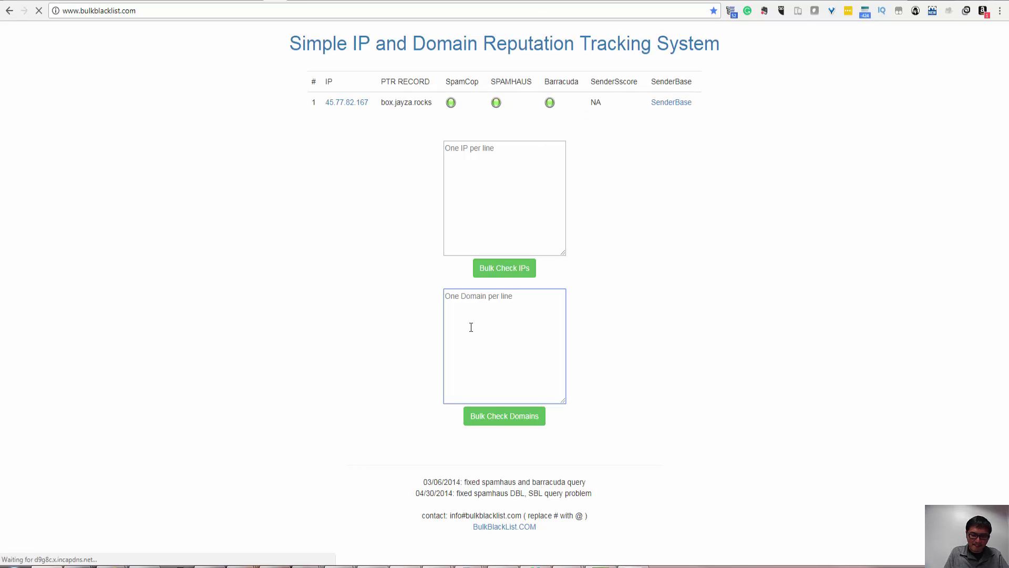
type("duckf")
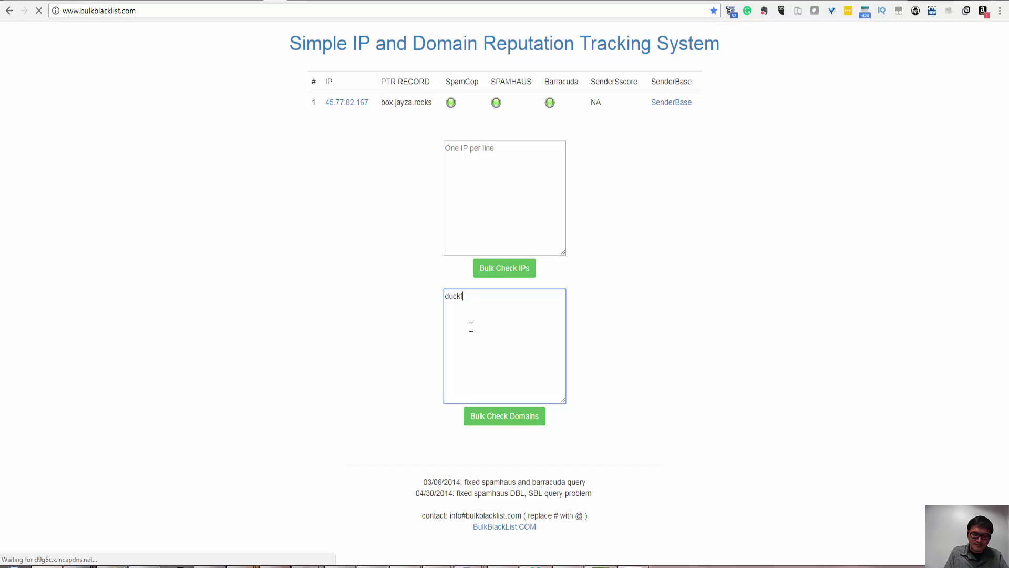
type("luffy.com")
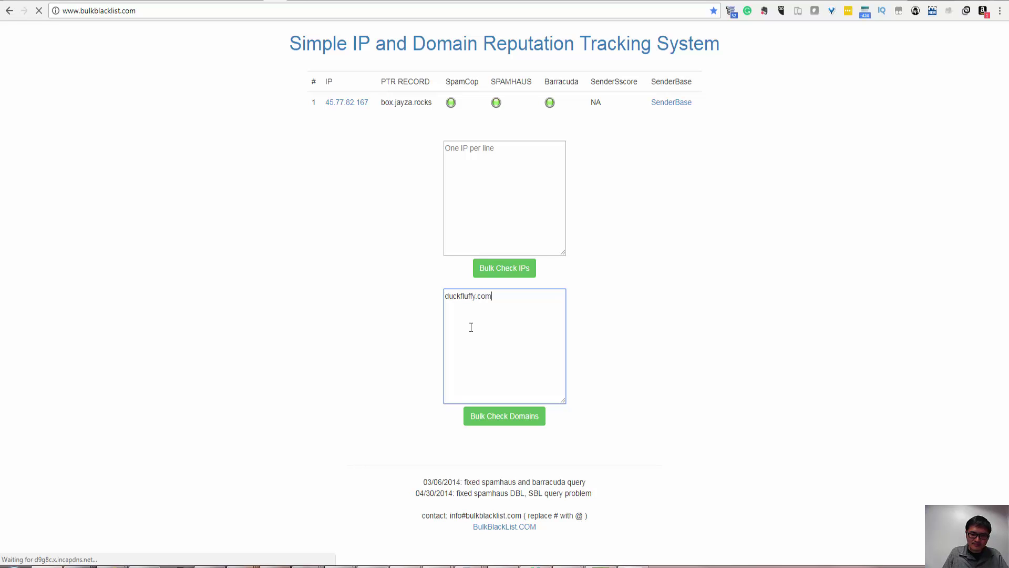
left_click(492, 416)
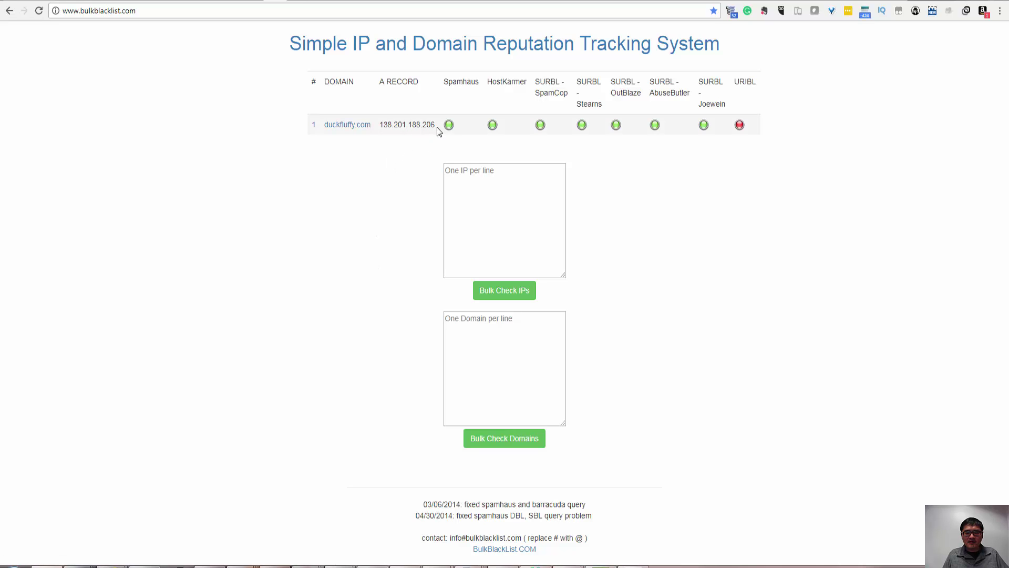
- Run a bulk IP blacklist check on its A record IP 138.201.188.206
left_click_drag(438, 130, 382, 127)
left_click(465, 179)
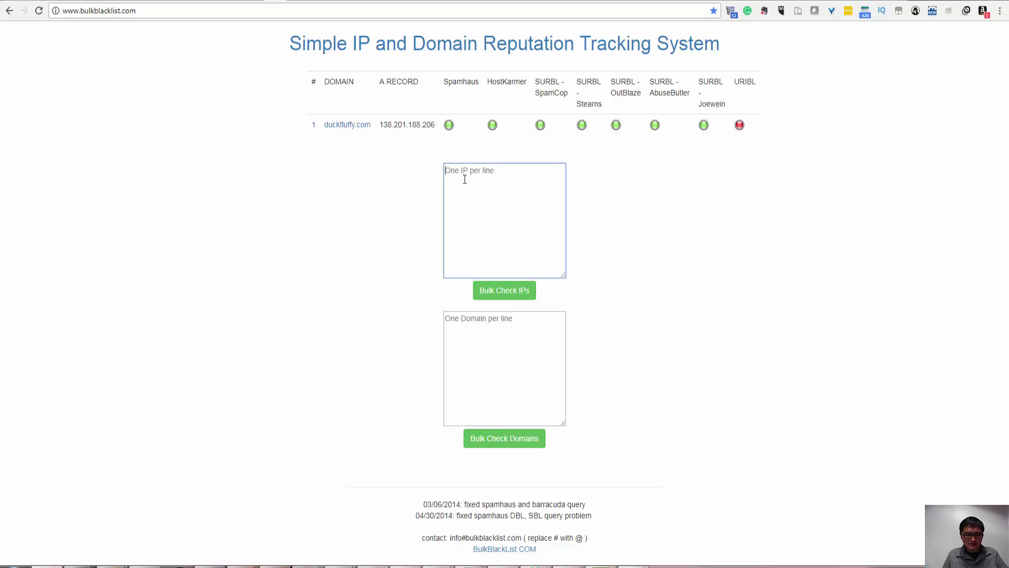
key("ctrl+v")
left_click(486, 292)
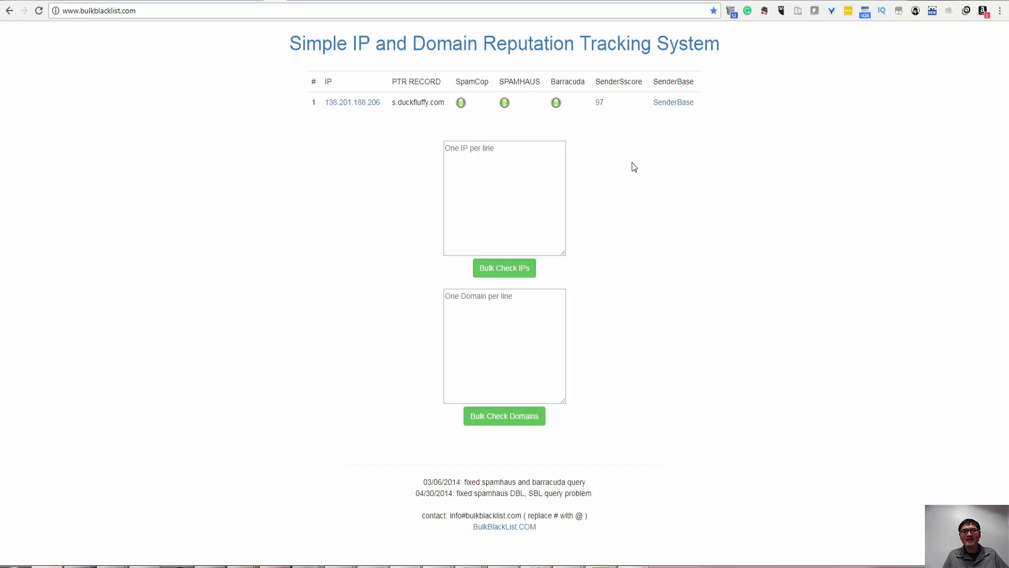
- Generate the Sender Score report for 138.201.188.206 and scroll through its metrics and reputation measures
left_click(601, 104)
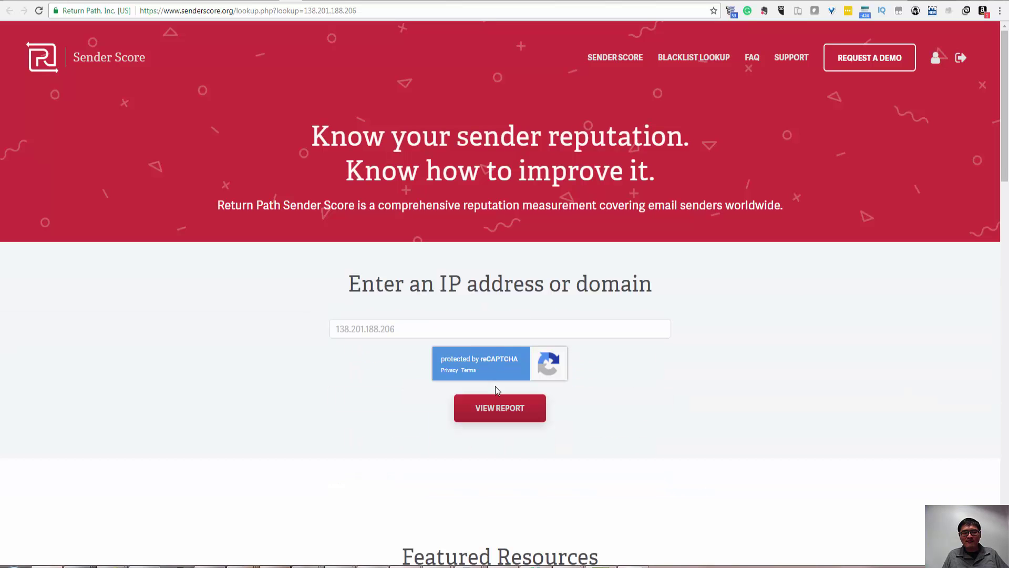
left_click(501, 416)
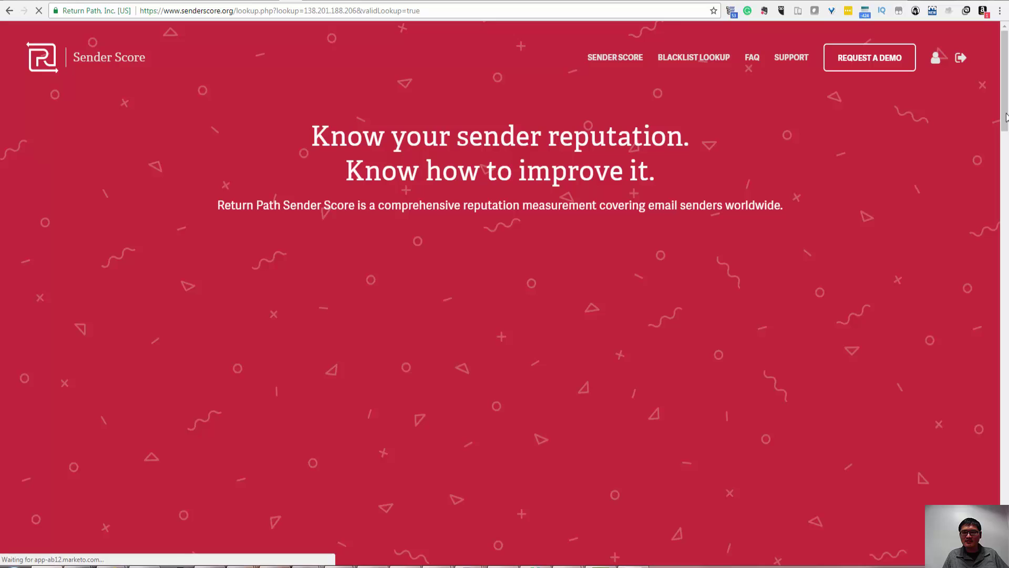
scroll(1004, 113, "down", 7)
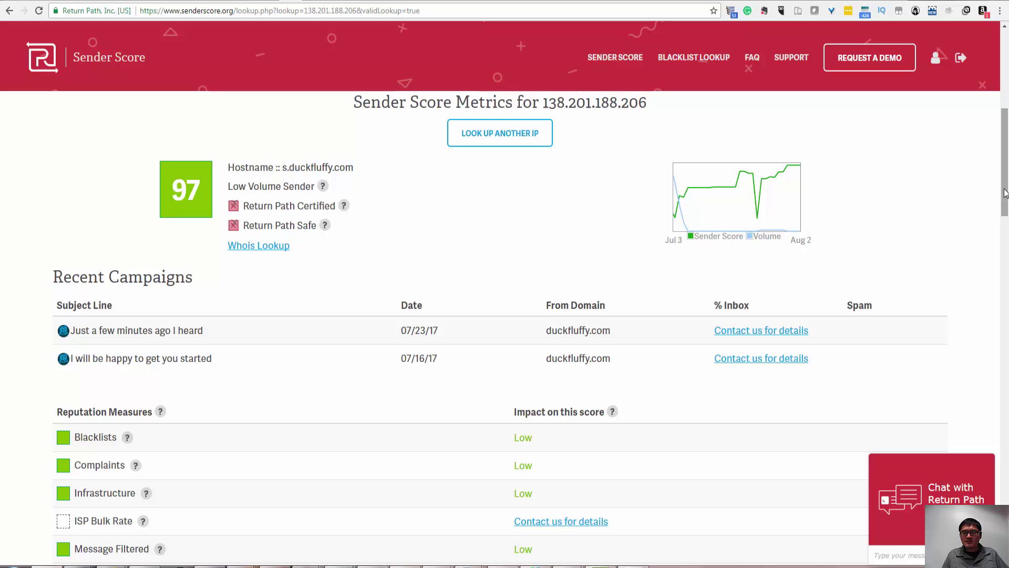
left_click_drag(1007, 199, 1006, 226)
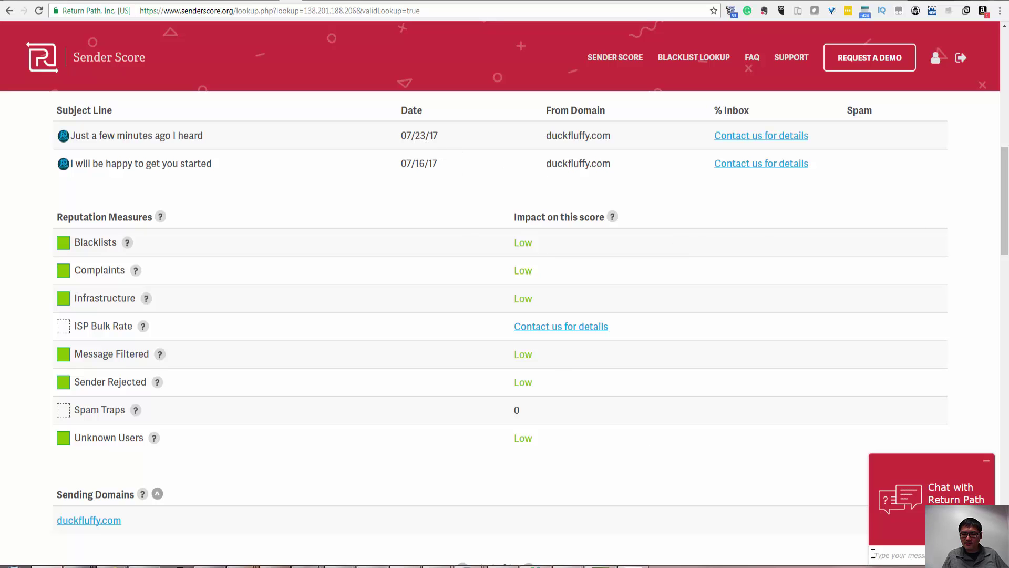
left_click_drag(1007, 247, 1006, 160)
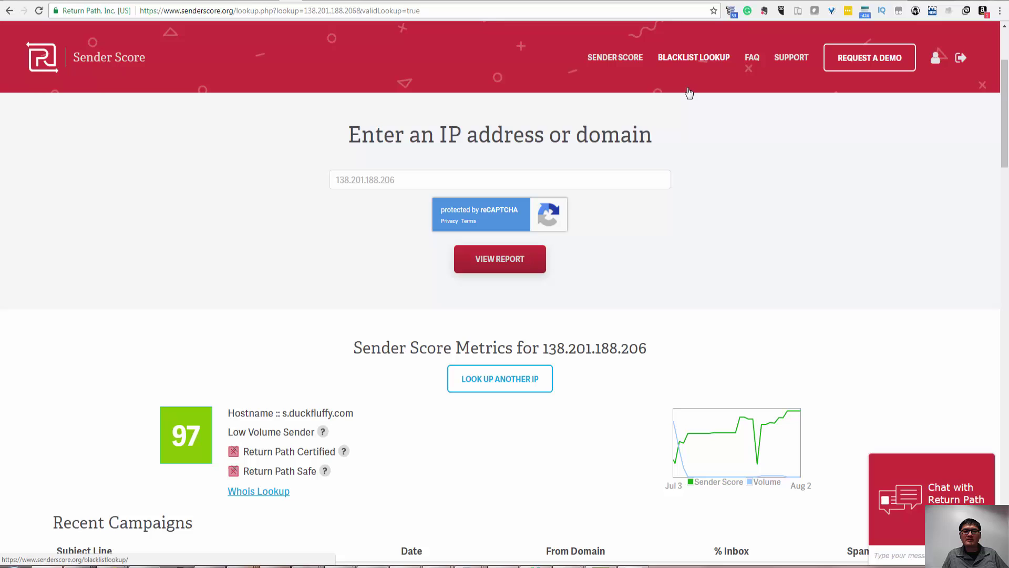
- Go back to the Postmaster Tools tab showing the jayza.rocks Delivery Errors chart
left_click(713, 1)
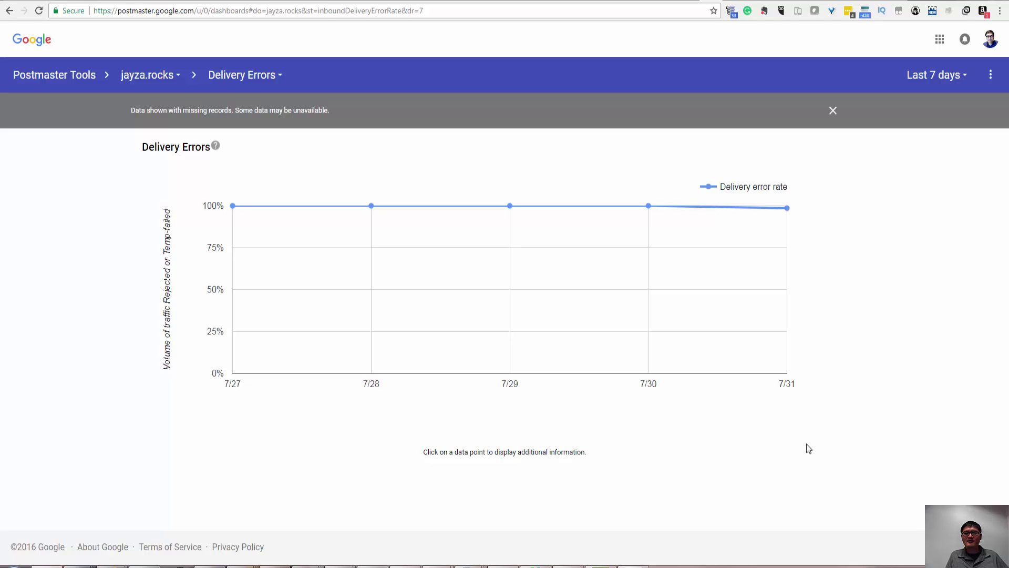
mouse_move(633, 566)
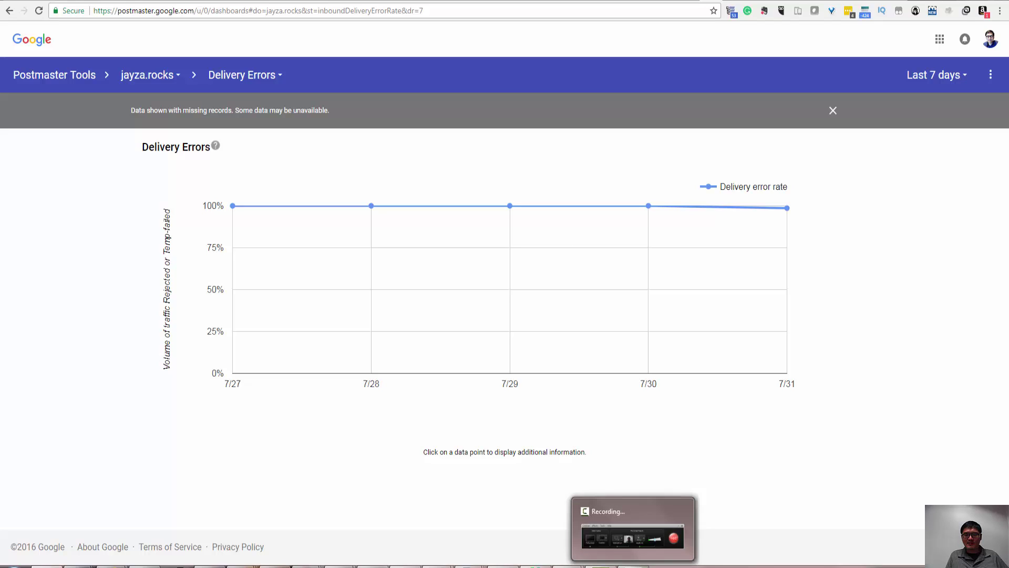